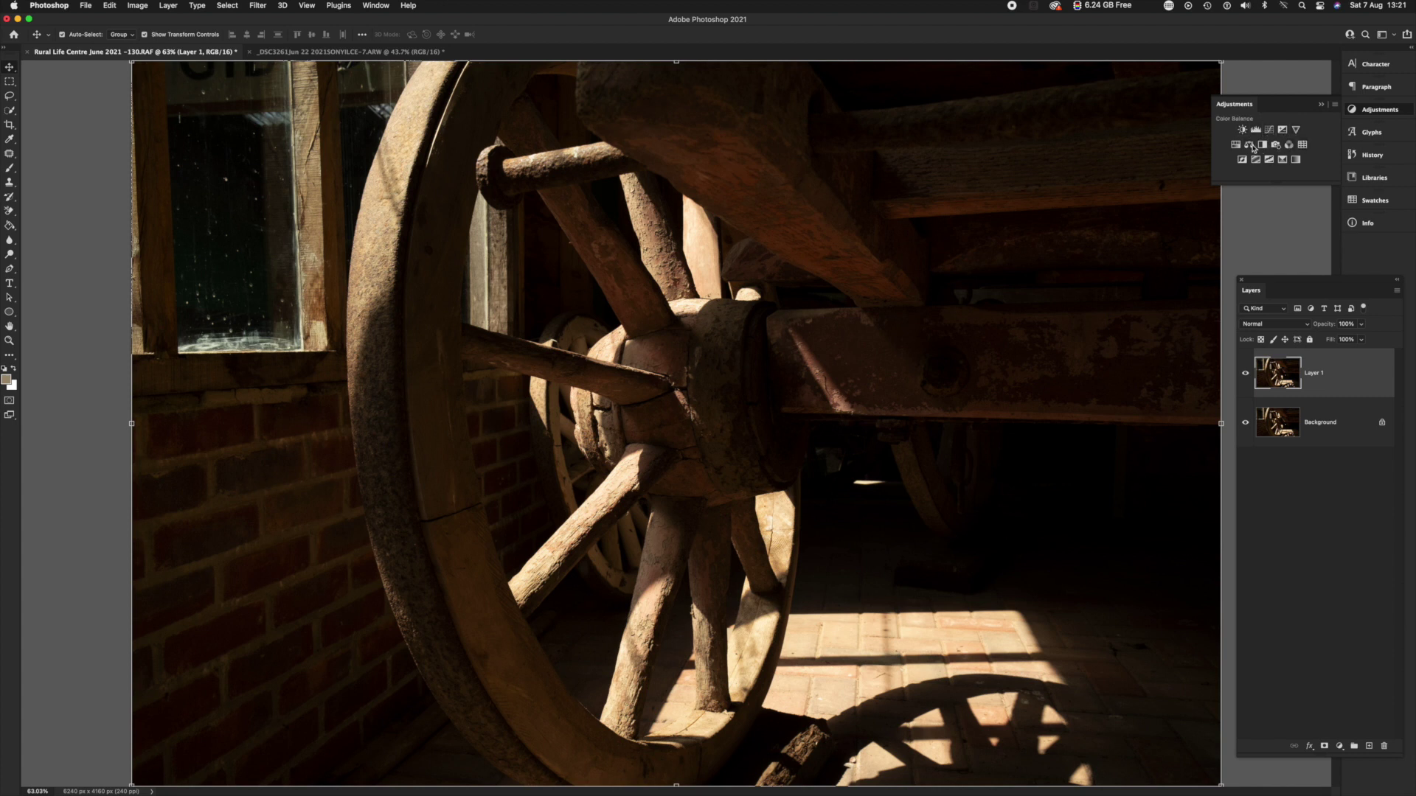
# Step: Add a Levels adjustment layer above Layer 1 in the wheel photo and set its midtone input to 1.28
pyautogui.click(1255, 130)
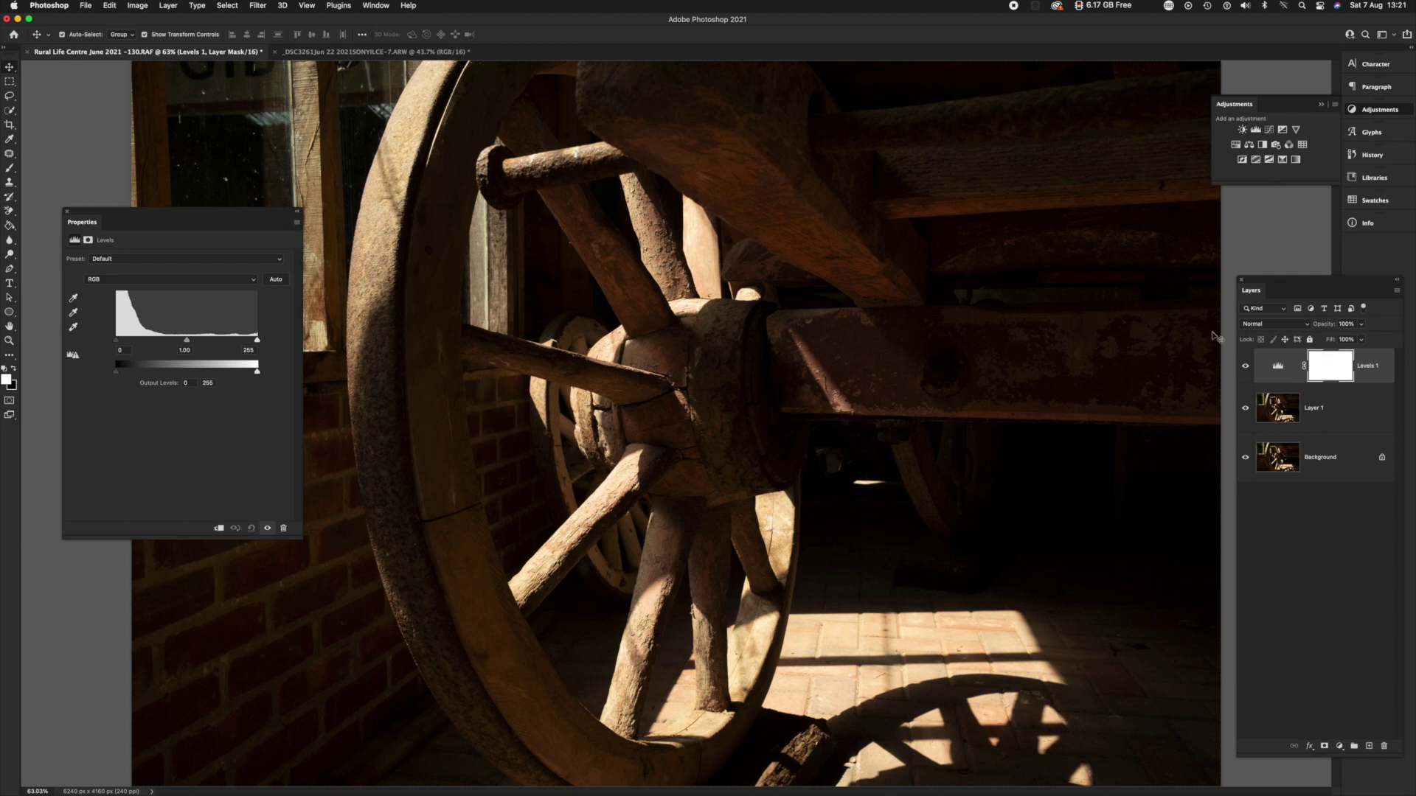
pyautogui.moveTo(224, 210); pyautogui.dragTo(338, 109)
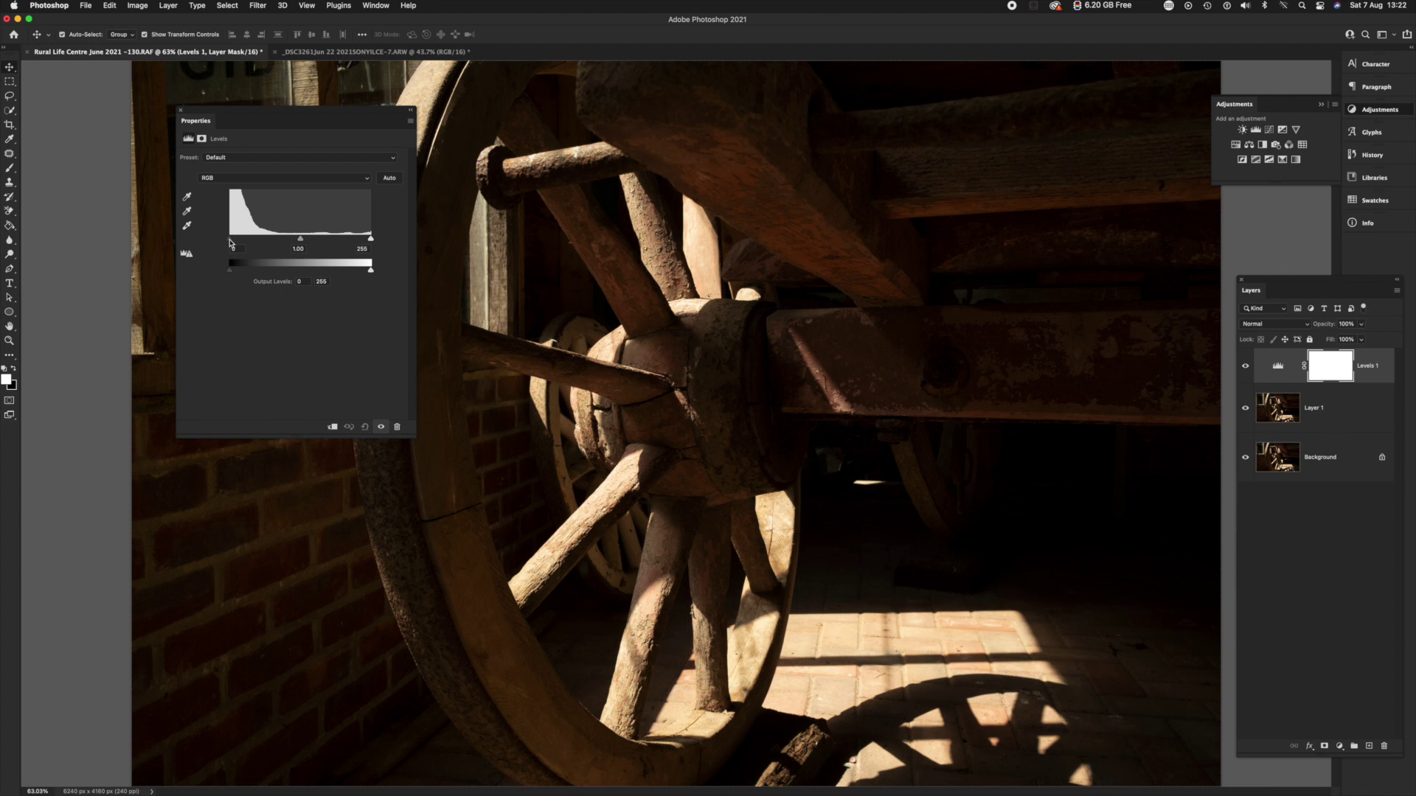
pyautogui.moveTo(231, 241)
pyautogui.mouseDown()
pyautogui.moveTo(286, 238)
pyautogui.moveTo(224, 238)
pyautogui.mouseUp()
pyautogui.moveTo(371, 239)
pyautogui.mouseDown()
pyautogui.moveTo(329, 238)
pyautogui.moveTo(372, 239)
pyautogui.mouseUp()
pyautogui.moveTo(300, 241)
pyautogui.mouseDown()
pyautogui.moveTo(261, 240)
pyautogui.moveTo(288, 240)
pyautogui.mouseUp()
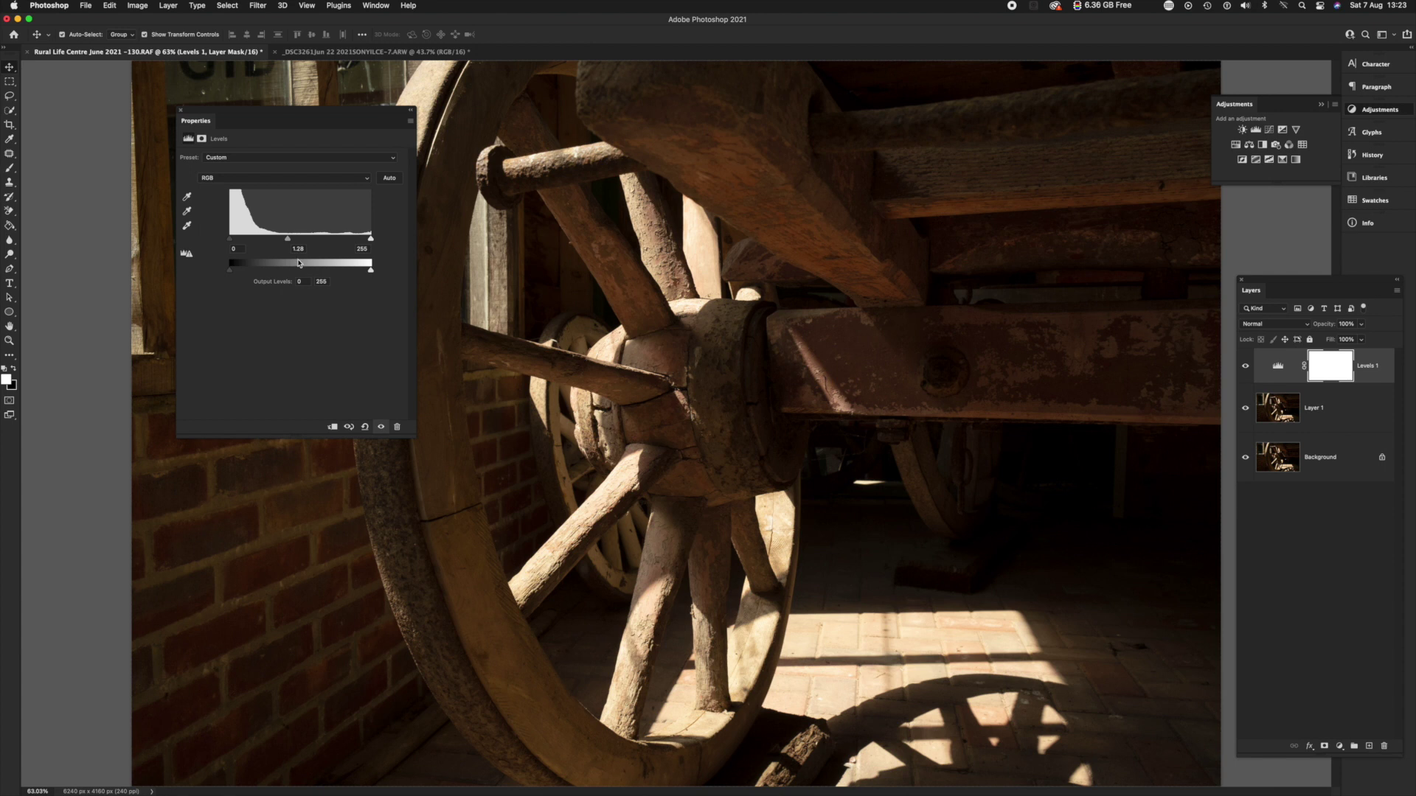
# Step: Switch to the _DSC3261 umbrella photo and duplicate its Background layer
pyautogui.click(308, 52)
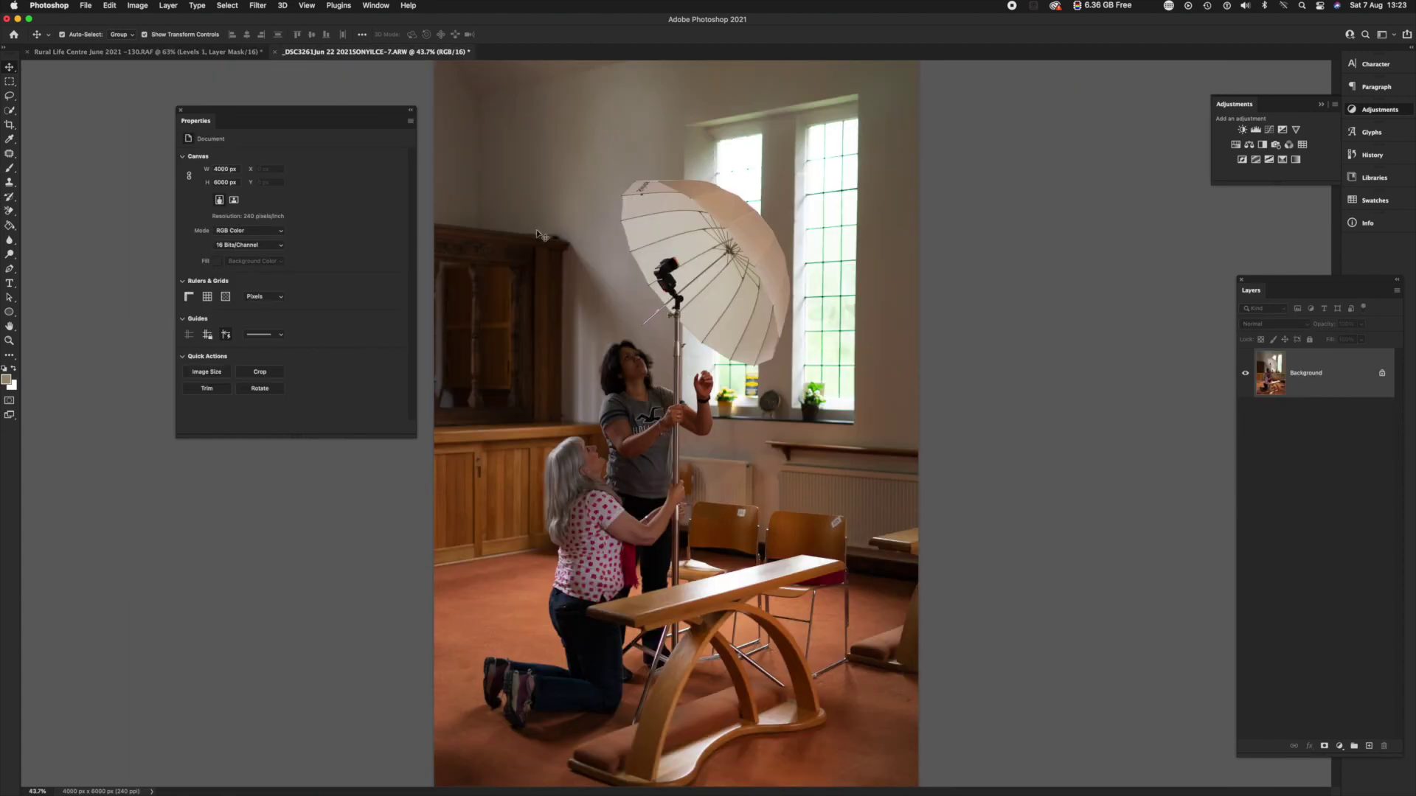
pyautogui.click(180, 110)
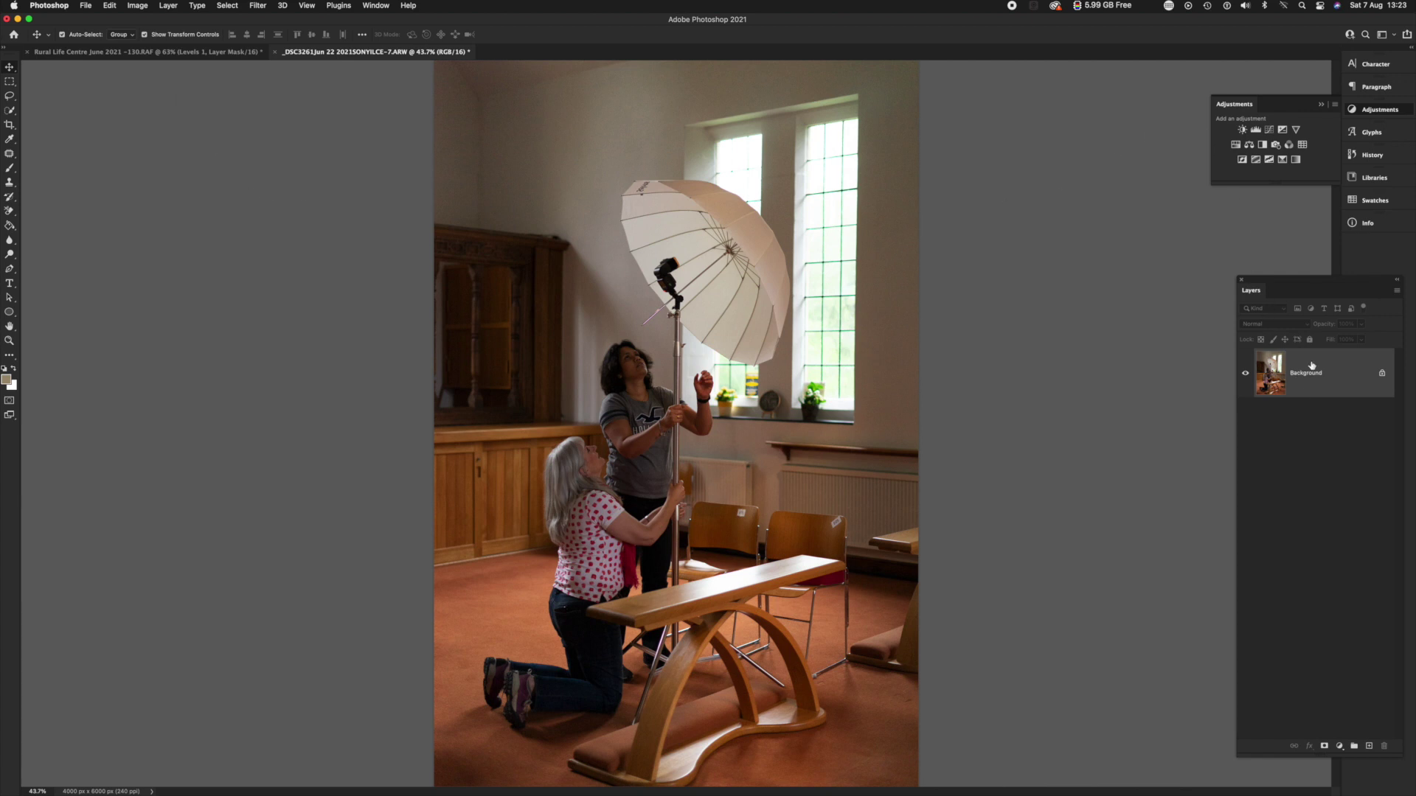
pyautogui.press('super+j')
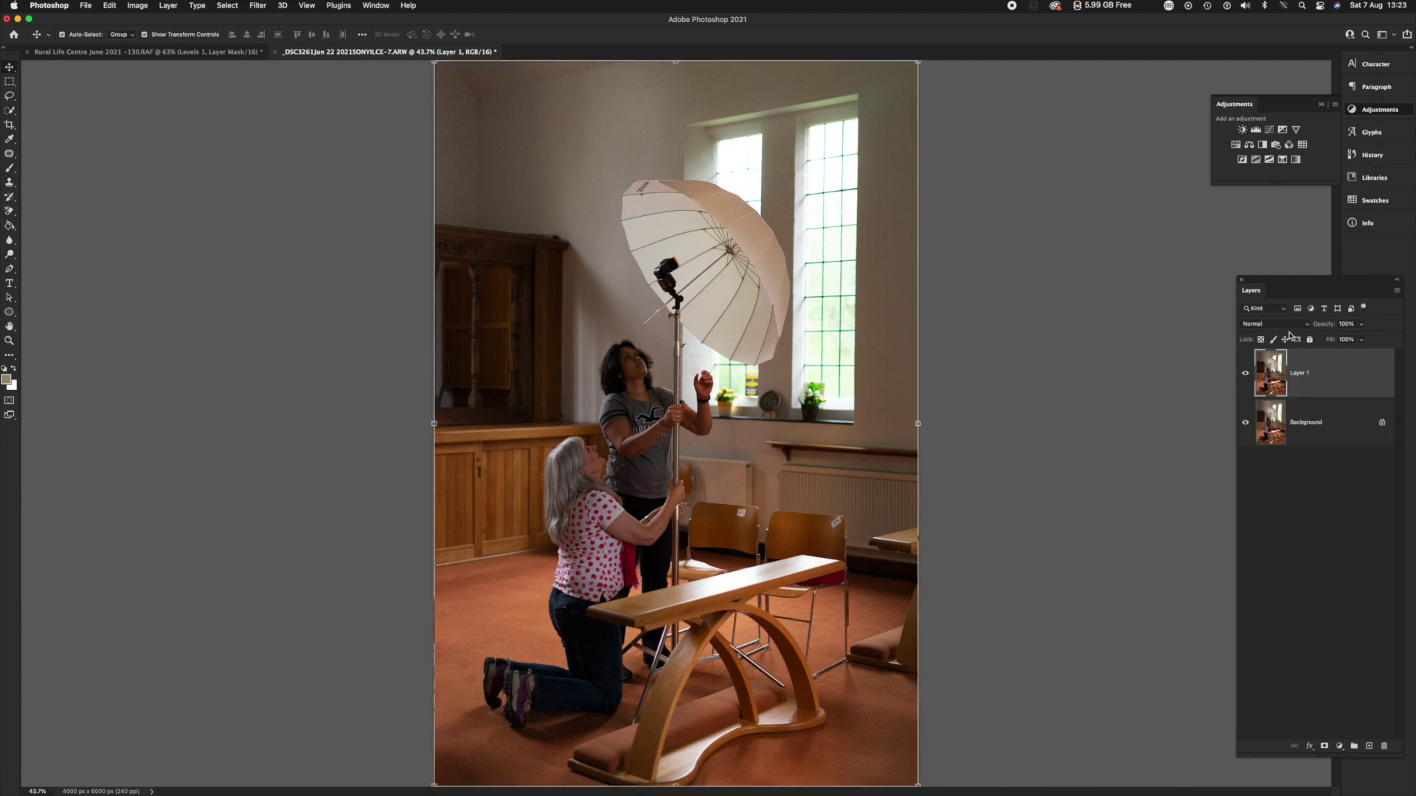
# Step: Add a Levels adjustment layer above the duplicate and set the midtone input to 1.49 and the white point to 187
pyautogui.click(1255, 131)
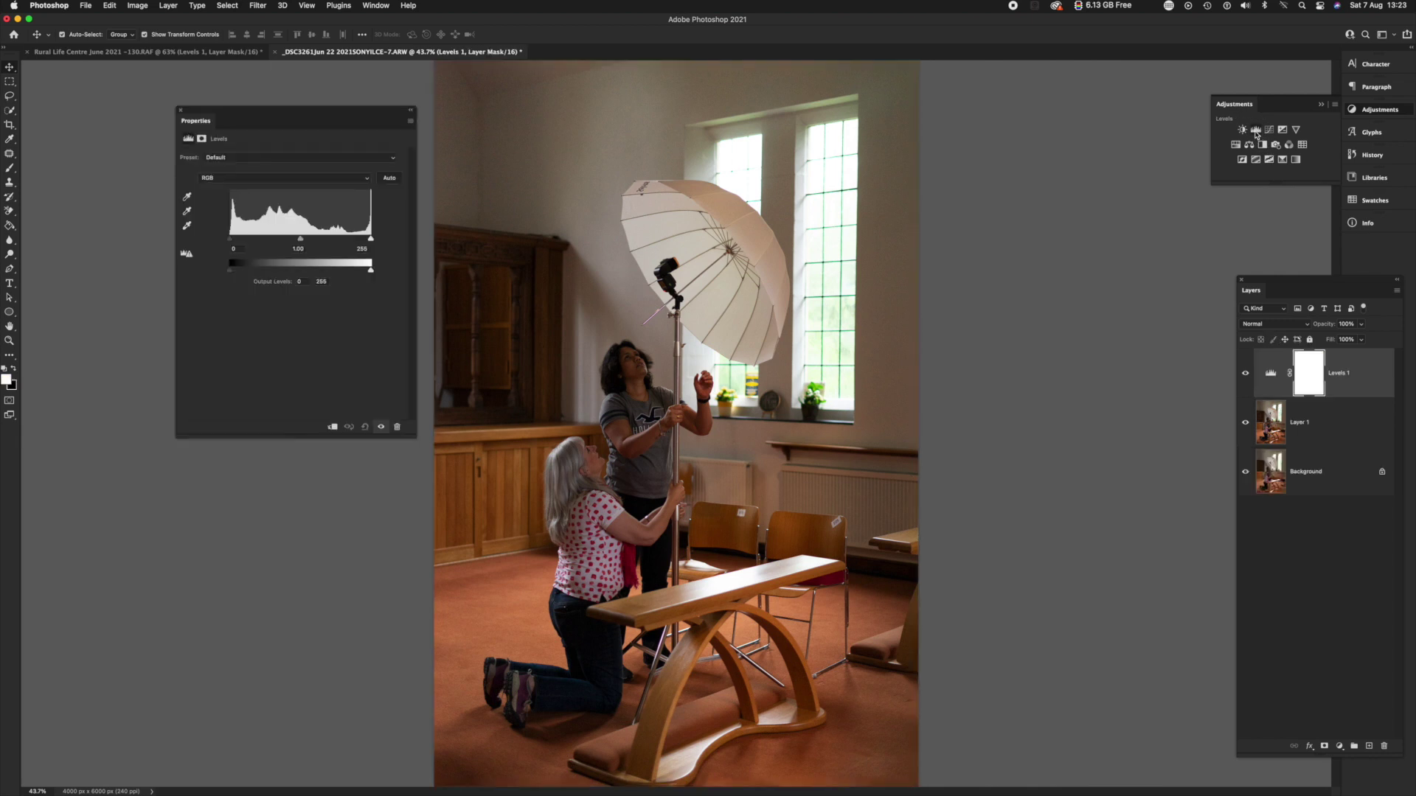
pyautogui.moveTo(283, 118); pyautogui.dragTo(274, 190)
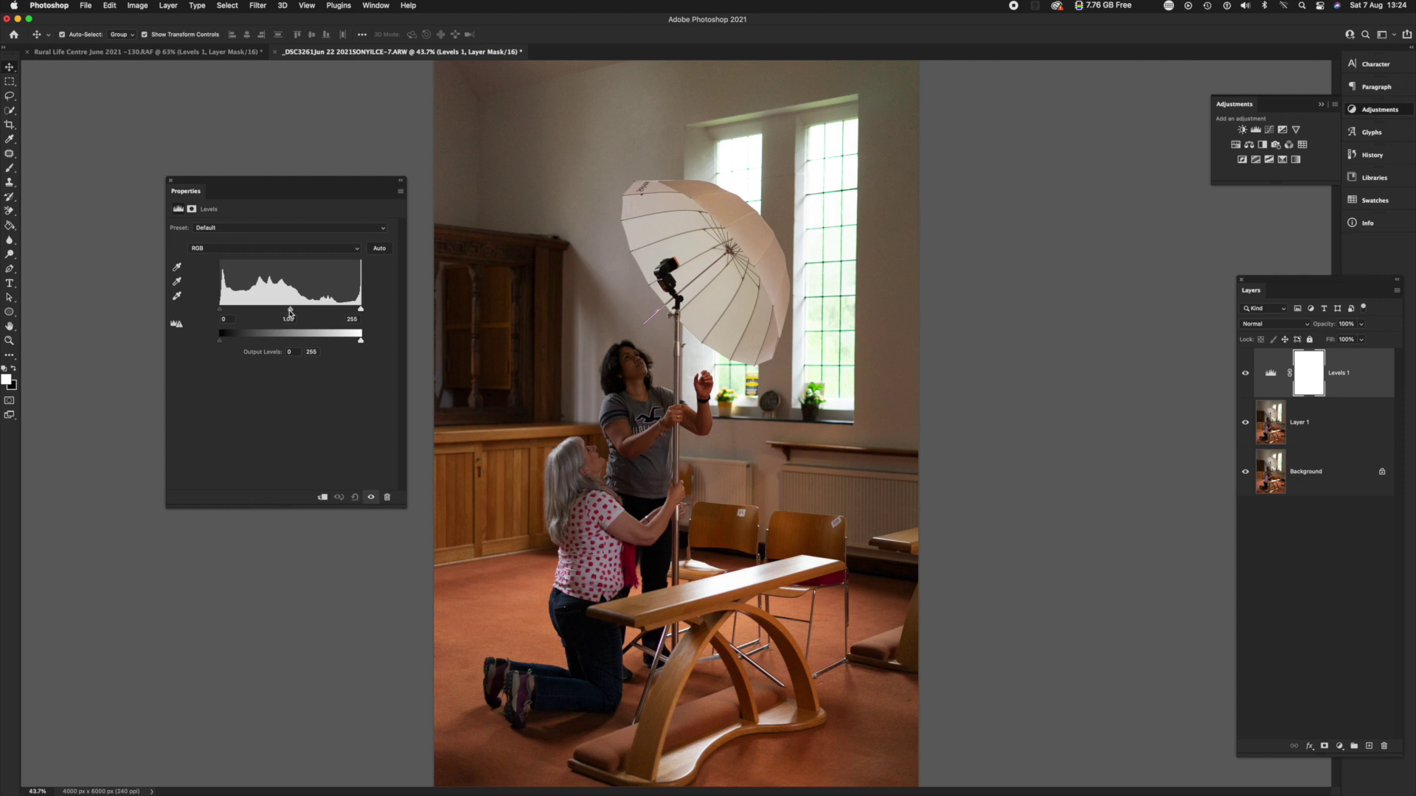
pyautogui.moveTo(289, 312); pyautogui.dragTo(271, 313)
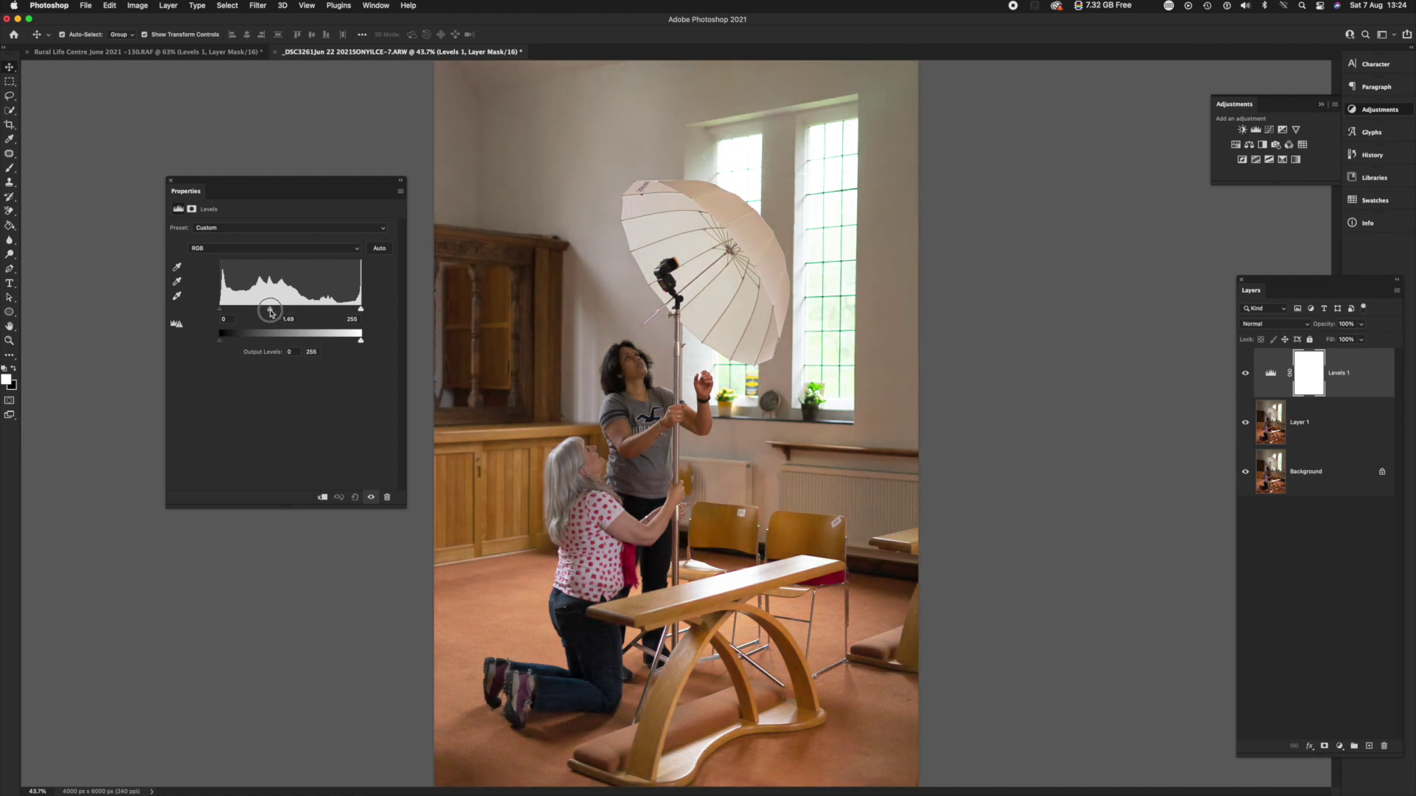
pyautogui.moveTo(270, 314); pyautogui.dragTo(269, 314)
pyautogui.moveTo(270, 315); pyautogui.dragTo(270, 311)
pyautogui.moveTo(270, 311); pyautogui.dragTo(271, 314)
pyautogui.moveTo(361, 311); pyautogui.dragTo(322, 314)
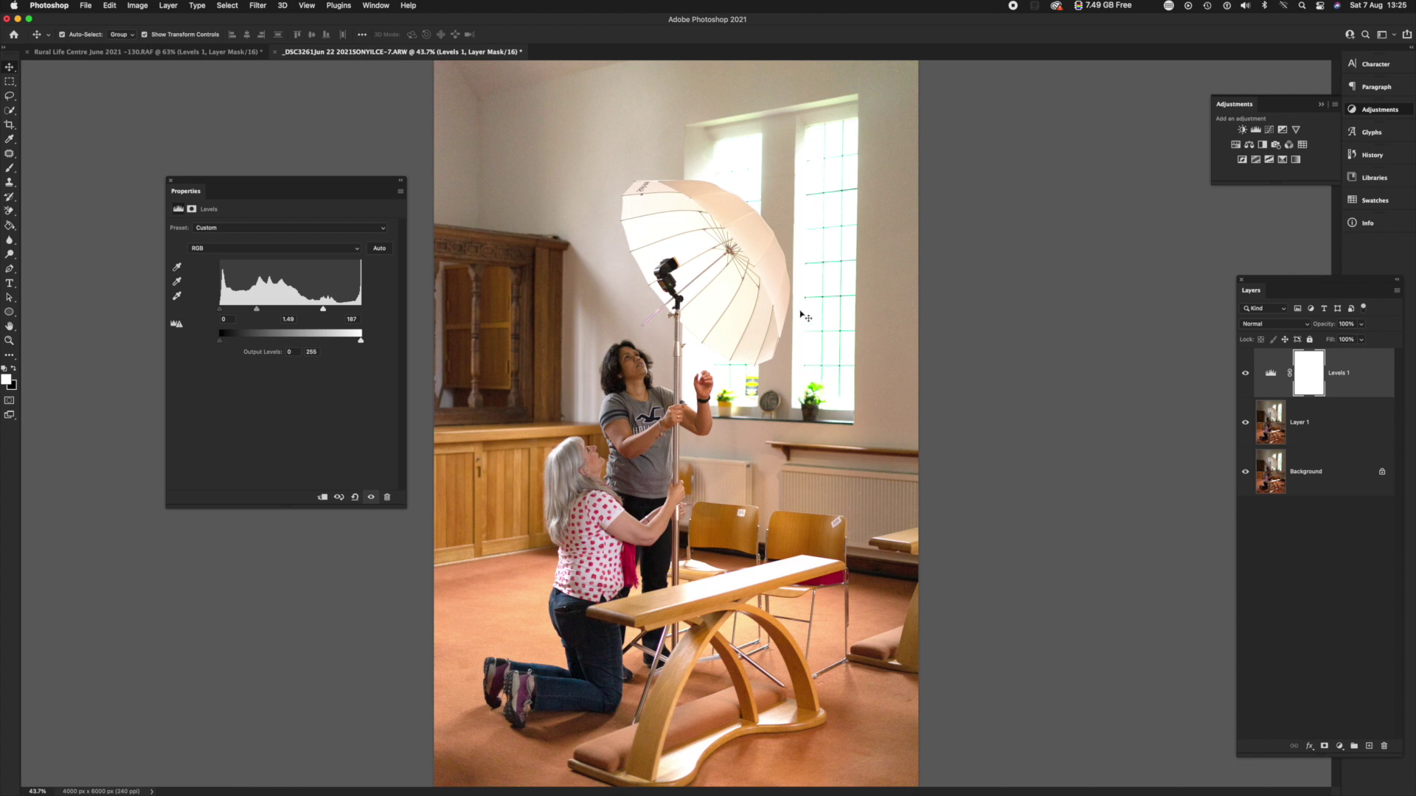
# Step: On the Levels mask, paint black over the windows with a 250 px brush at 15% opacity, and restore the umbrella with white
pyautogui.click(1310, 384)
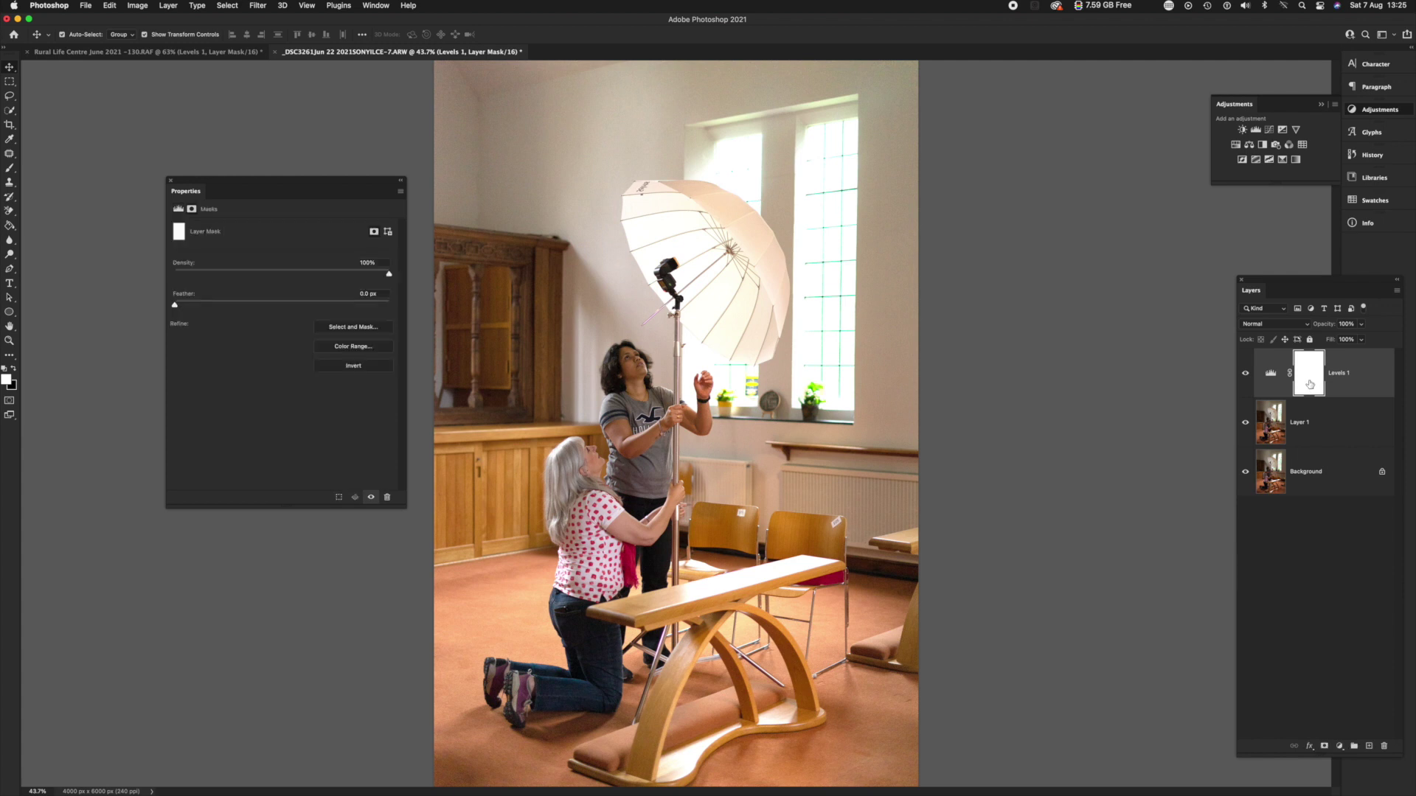
pyautogui.click(8, 169)
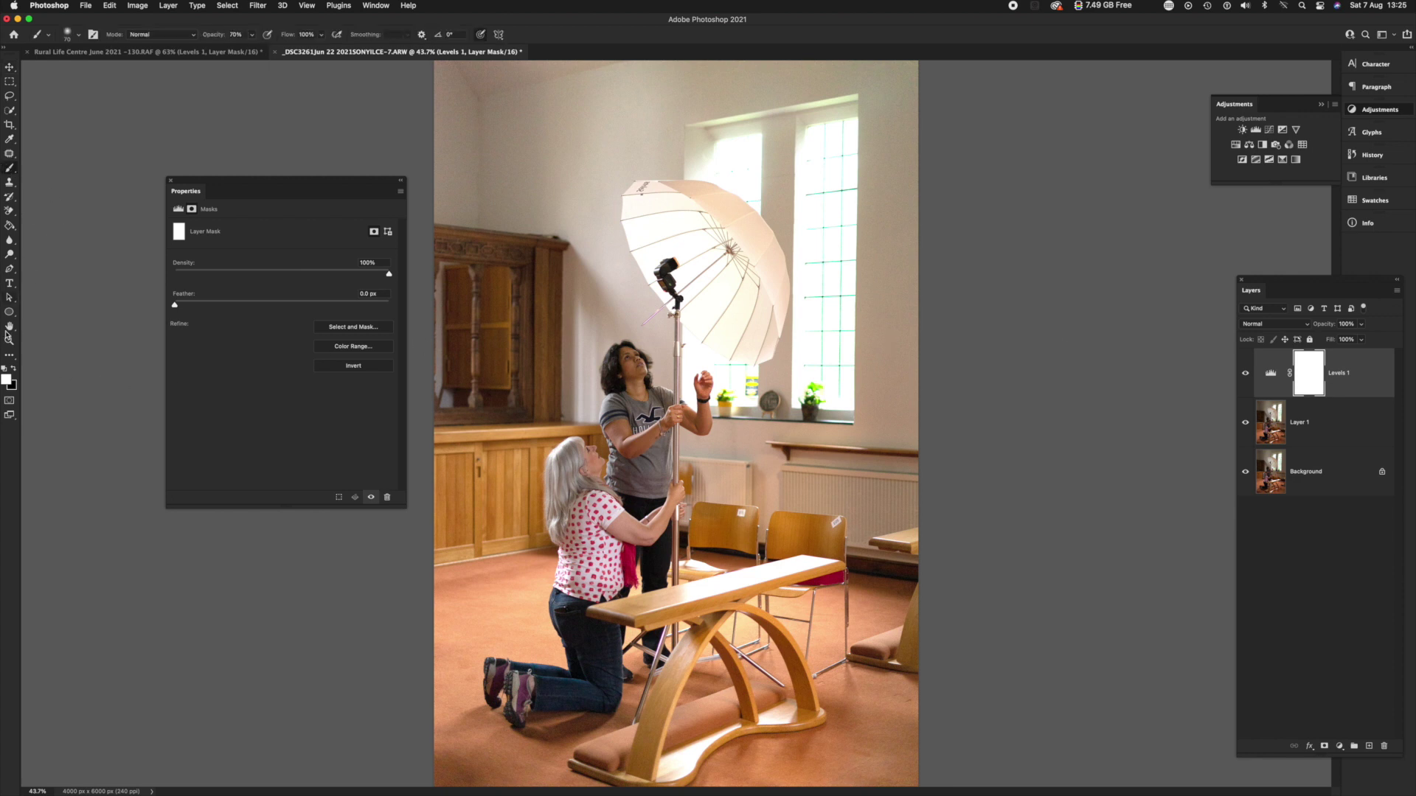
pyautogui.click(13, 370)
pyautogui.click(252, 39)
pyautogui.moveTo(252, 49); pyautogui.dragTo(225, 50)
pyautogui.press(']')
pyautogui.press(']')
pyautogui.press(']')
pyautogui.press(']')
pyautogui.press(']')
pyautogui.press(']')
pyautogui.press(']')
pyautogui.press(']')
pyautogui.moveTo(815, 171)
pyautogui.mouseDown()
pyautogui.moveTo(810, 382)
pyautogui.moveTo(813, 150)
pyautogui.moveTo(807, 379)
pyautogui.moveTo(818, 315)
pyautogui.moveTo(814, 385)
pyautogui.moveTo(836, 387)
pyautogui.moveTo(812, 385)
pyautogui.moveTo(836, 394)
pyautogui.moveTo(811, 390)
pyautogui.moveTo(844, 389)
pyautogui.moveTo(822, 319)
pyautogui.moveTo(824, 357)
pyautogui.moveTo(834, 213)
pyautogui.moveTo(836, 399)
pyautogui.moveTo(826, 221)
pyautogui.moveTo(824, 375)
pyautogui.moveTo(811, 209)
pyautogui.moveTo(814, 368)
pyautogui.moveTo(814, 141)
pyautogui.moveTo(800, 356)
pyautogui.mouseUp()
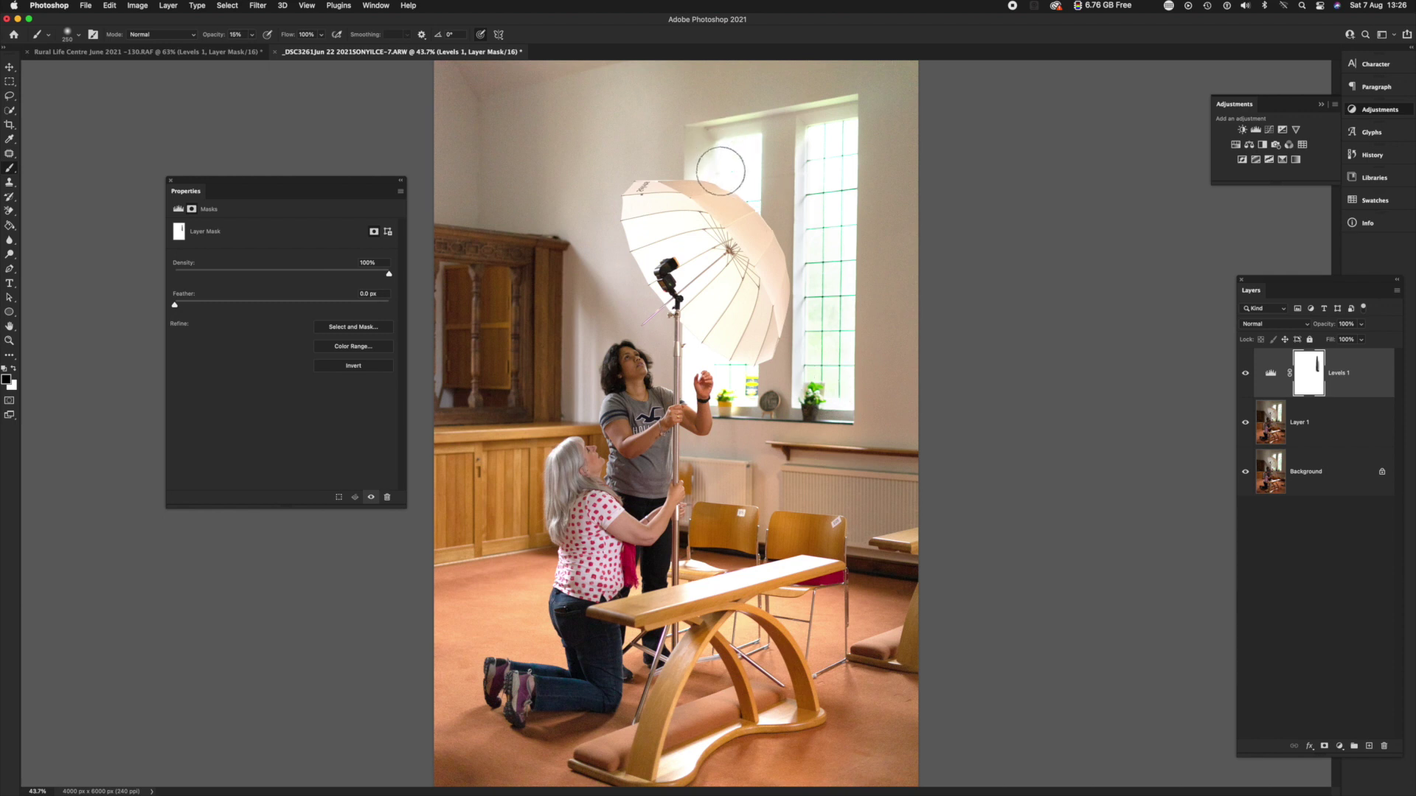
pyautogui.moveTo(730, 153); pyautogui.dragTo(738, 159)
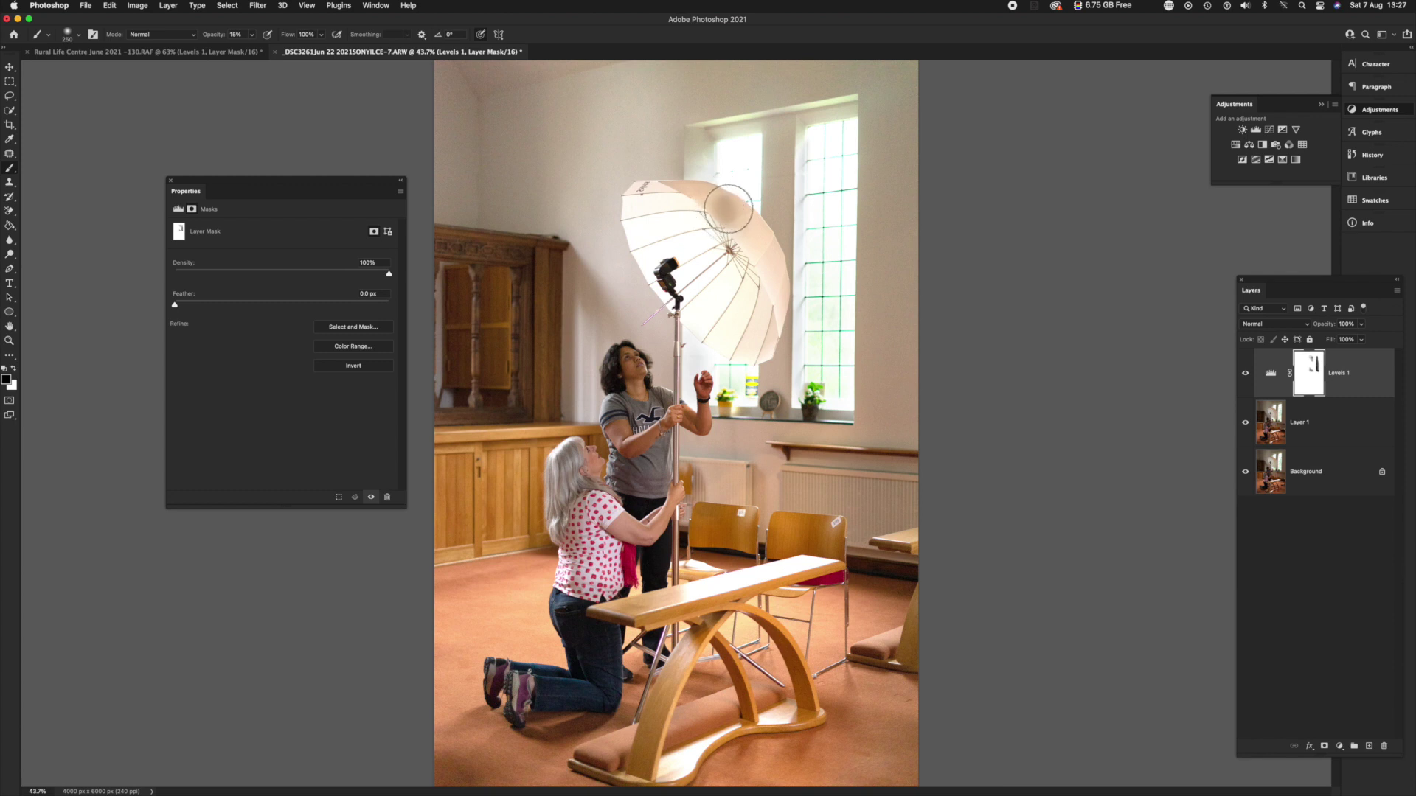
pyautogui.press('x')
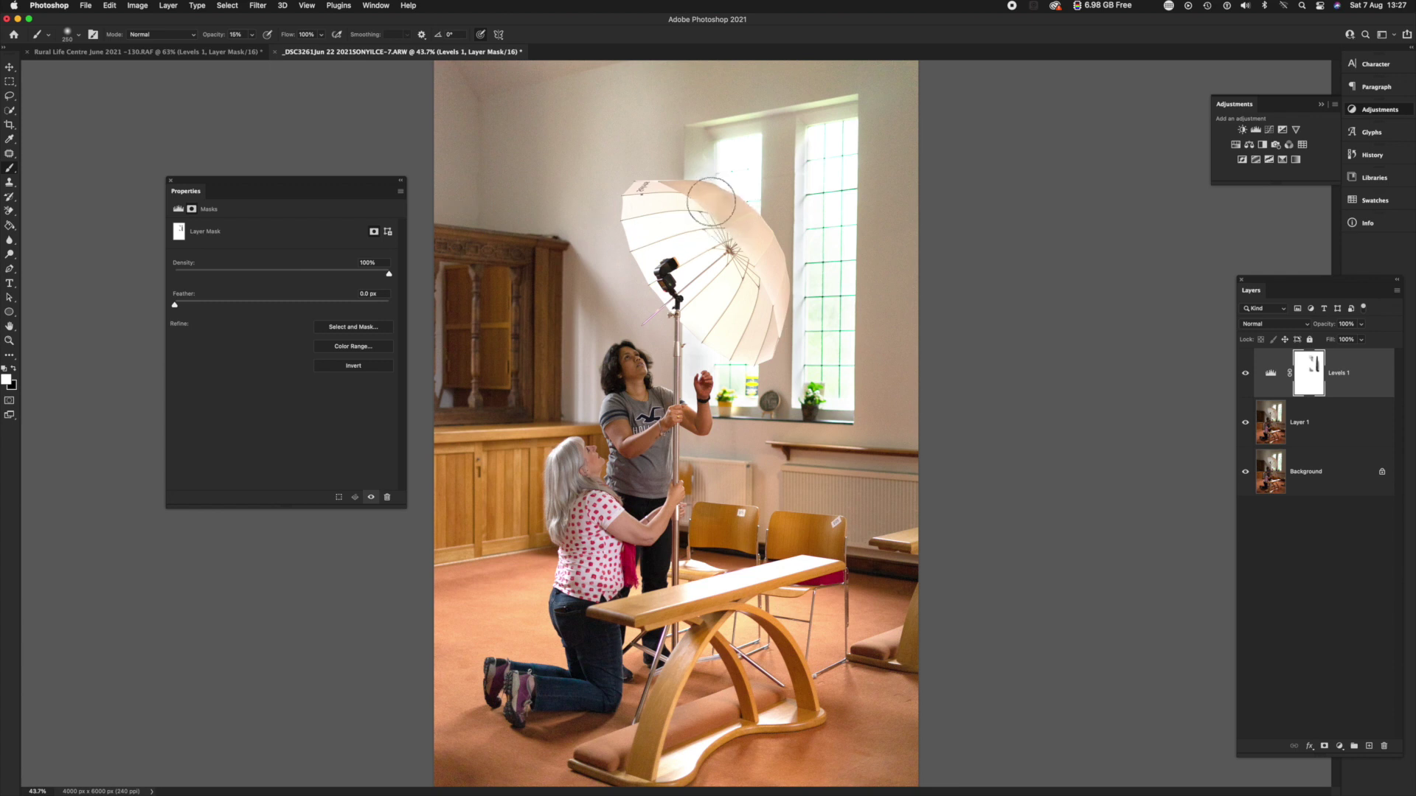
# Step: Clip the Levels 1 adjustment to Layer 1 and release it again several times, leaving it unclipped
pyautogui.click(177, 209)
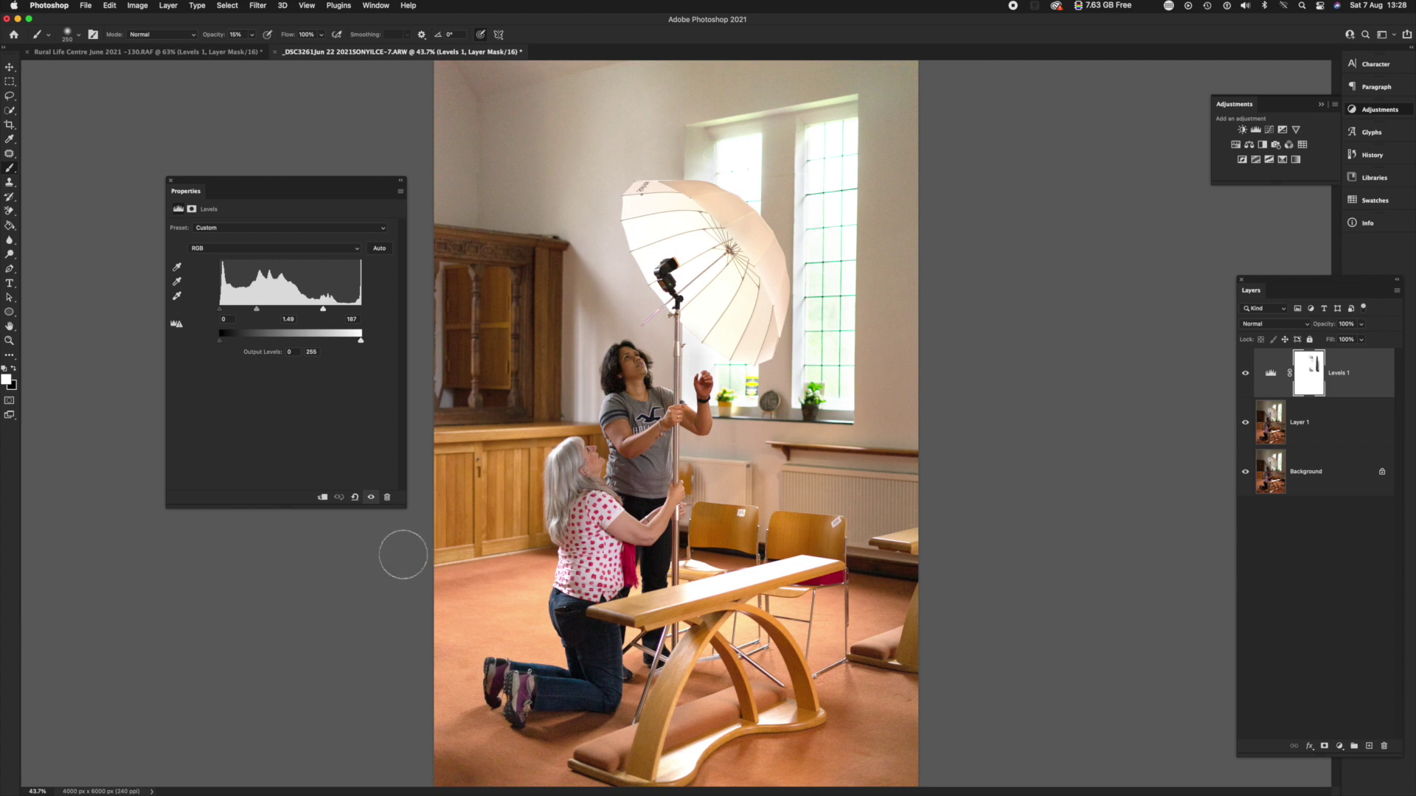
pyautogui.click(322, 498)
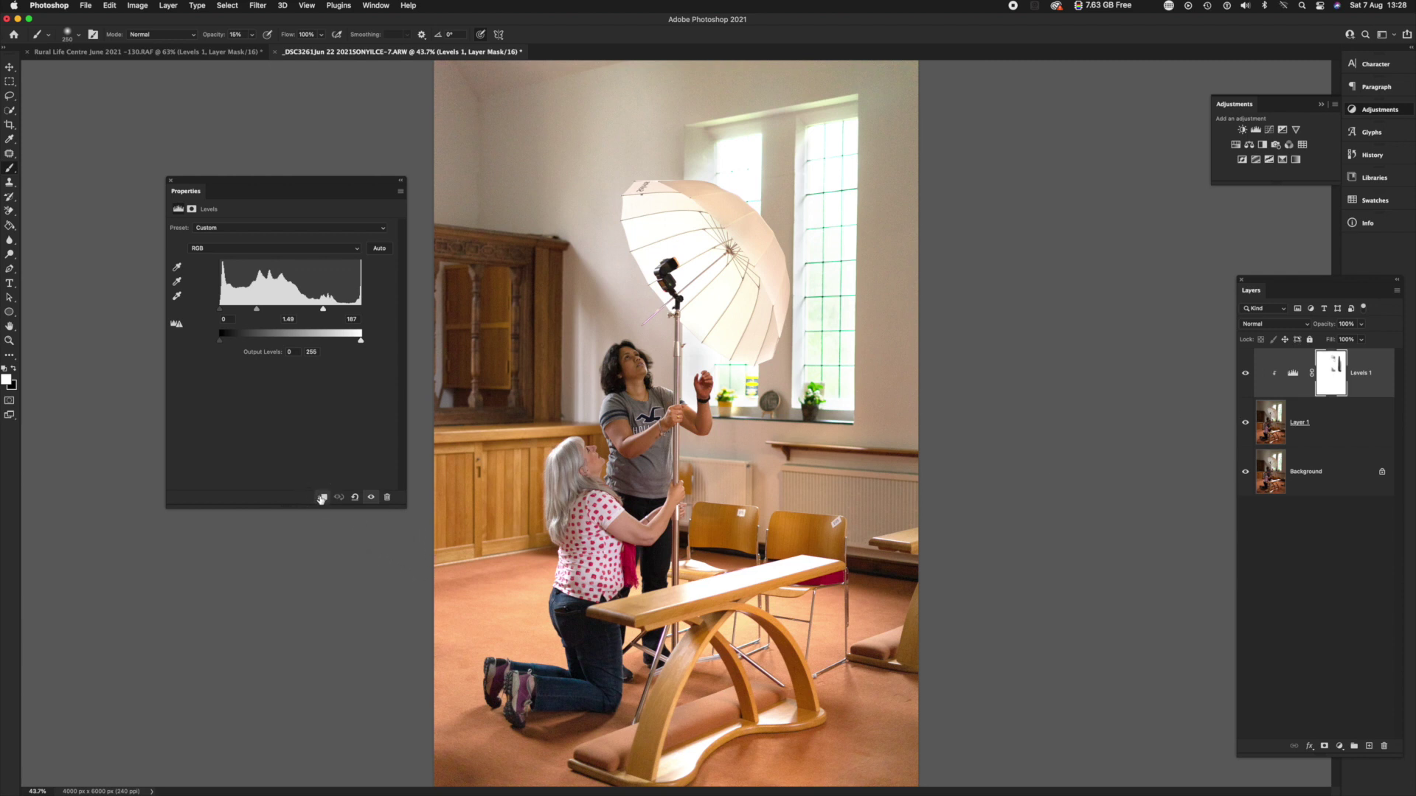
pyautogui.click(323, 500)
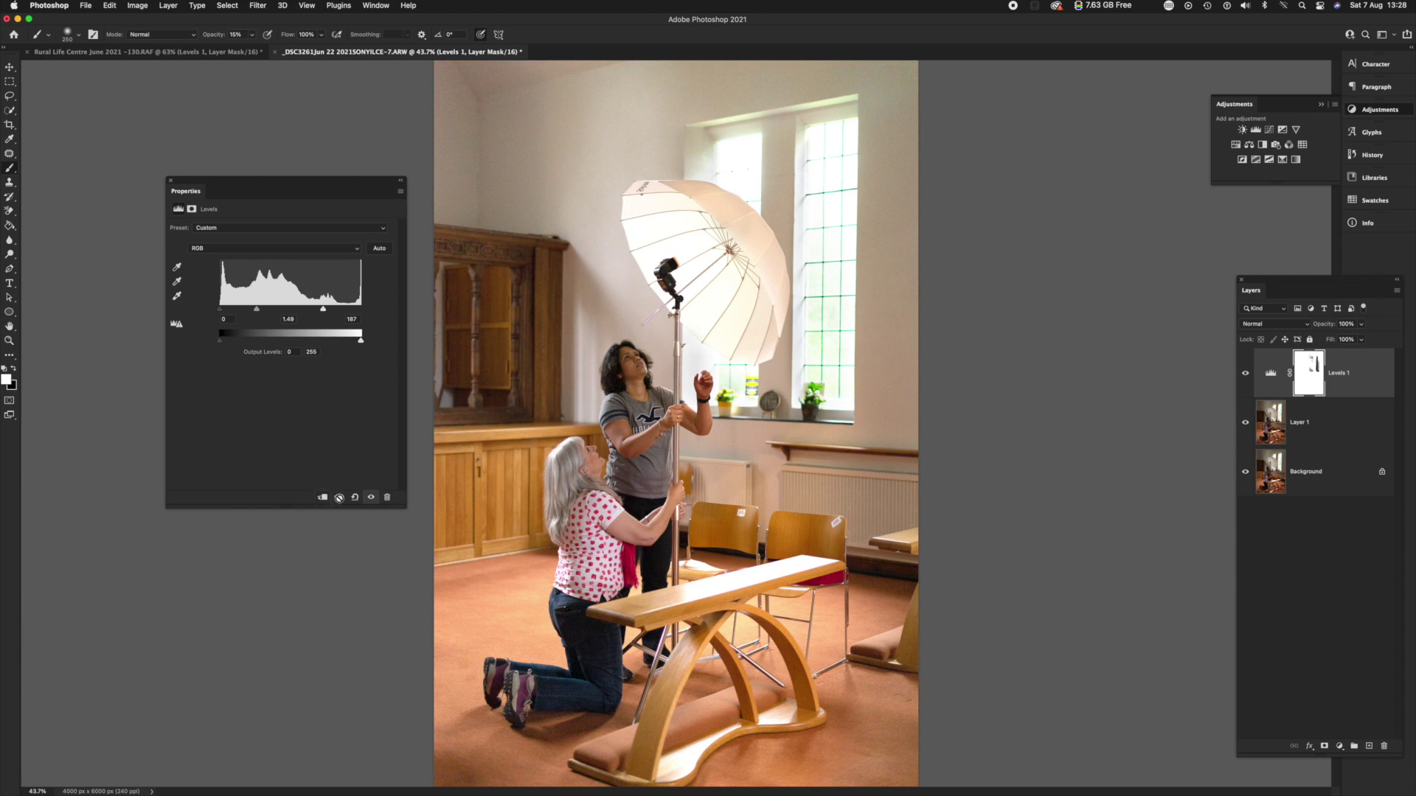
pyautogui.click(323, 498)
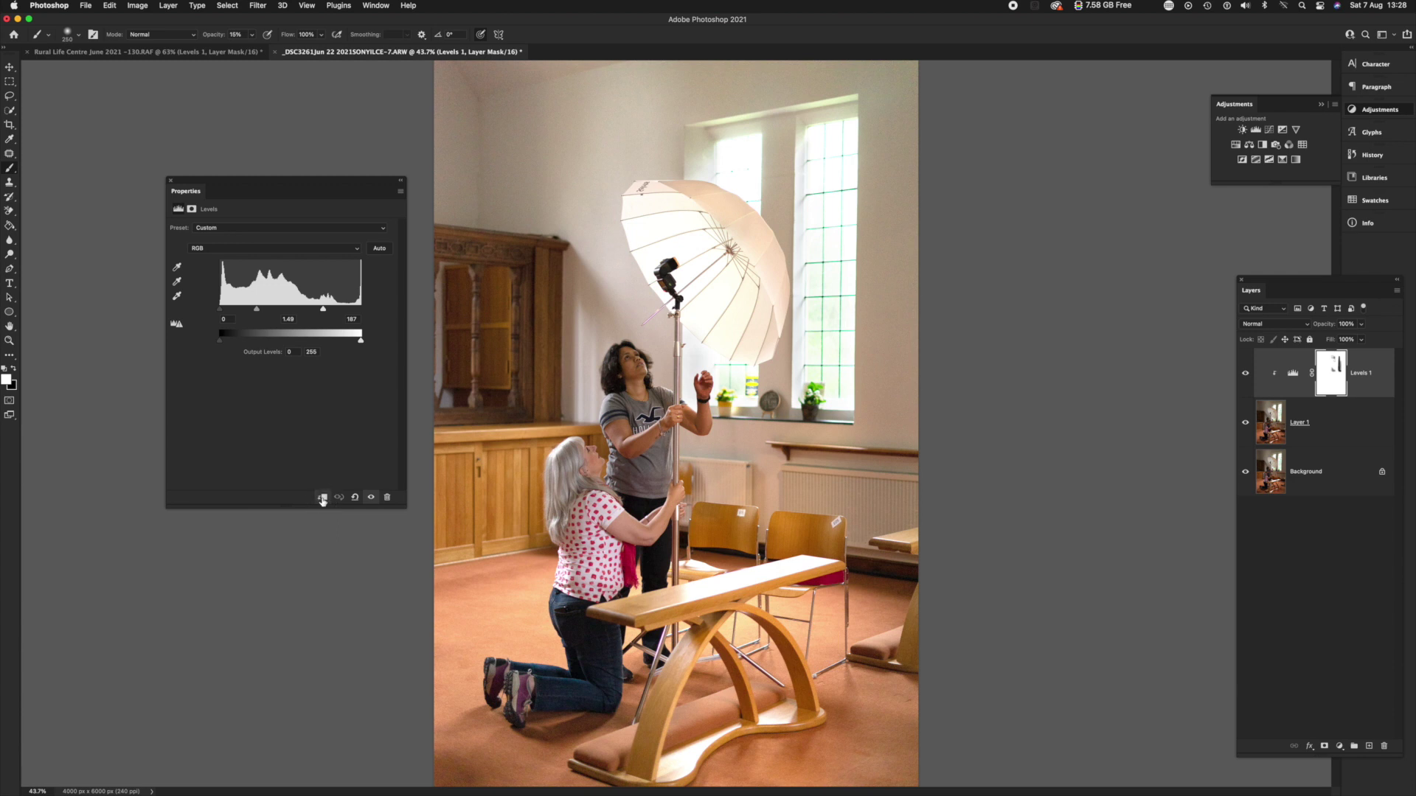
pyautogui.click(322, 498)
pyautogui.click(323, 499)
pyautogui.click(322, 498)
pyautogui.click(323, 498)
pyautogui.click(323, 499)
pyautogui.click(323, 499)
pyautogui.click(323, 498)
pyautogui.click(324, 500)
pyautogui.click(322, 497)
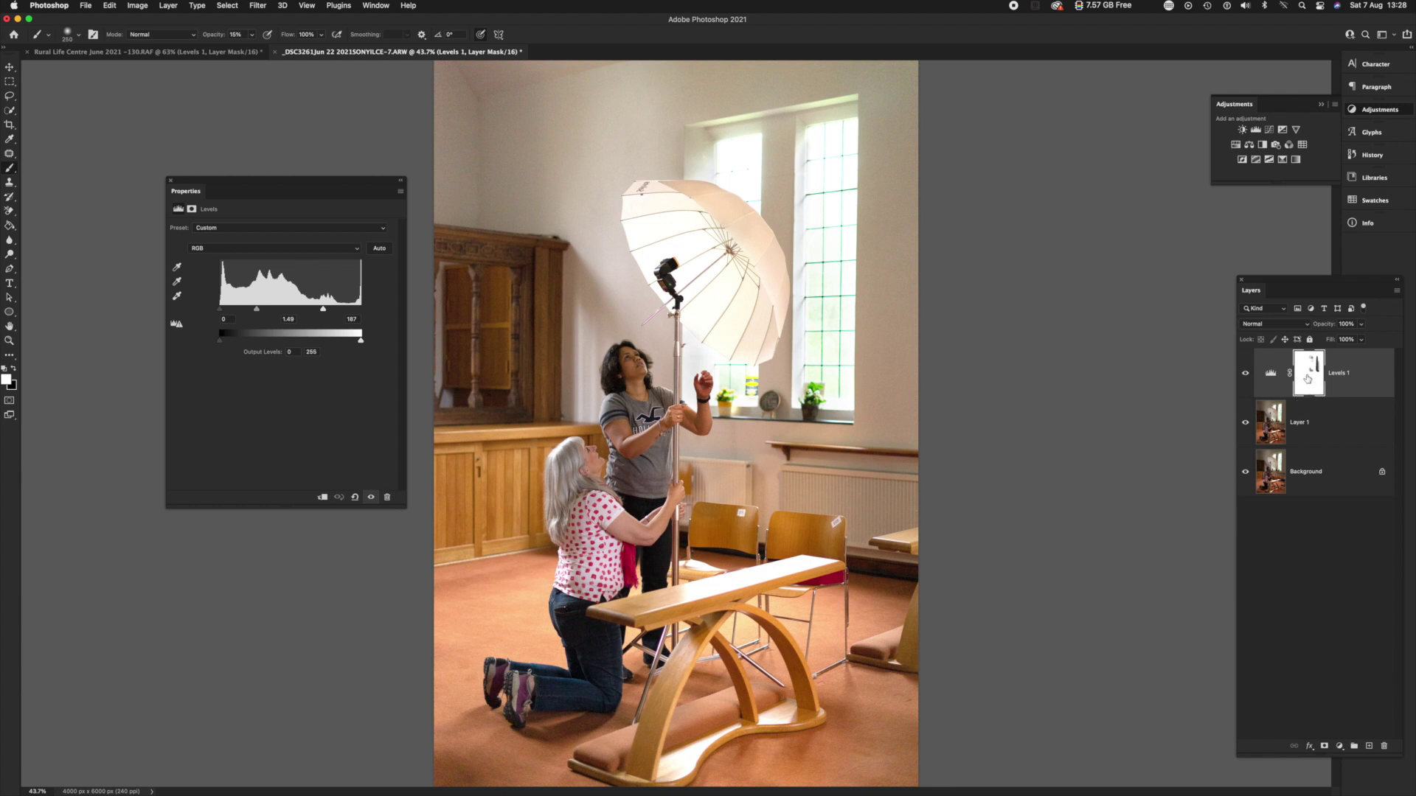
# Step: Clip the Levels 1 adjustment to Layer 1 directly in the layer stack
pyautogui.moveTo(1307, 397); pyautogui.dragTo(1306, 394)
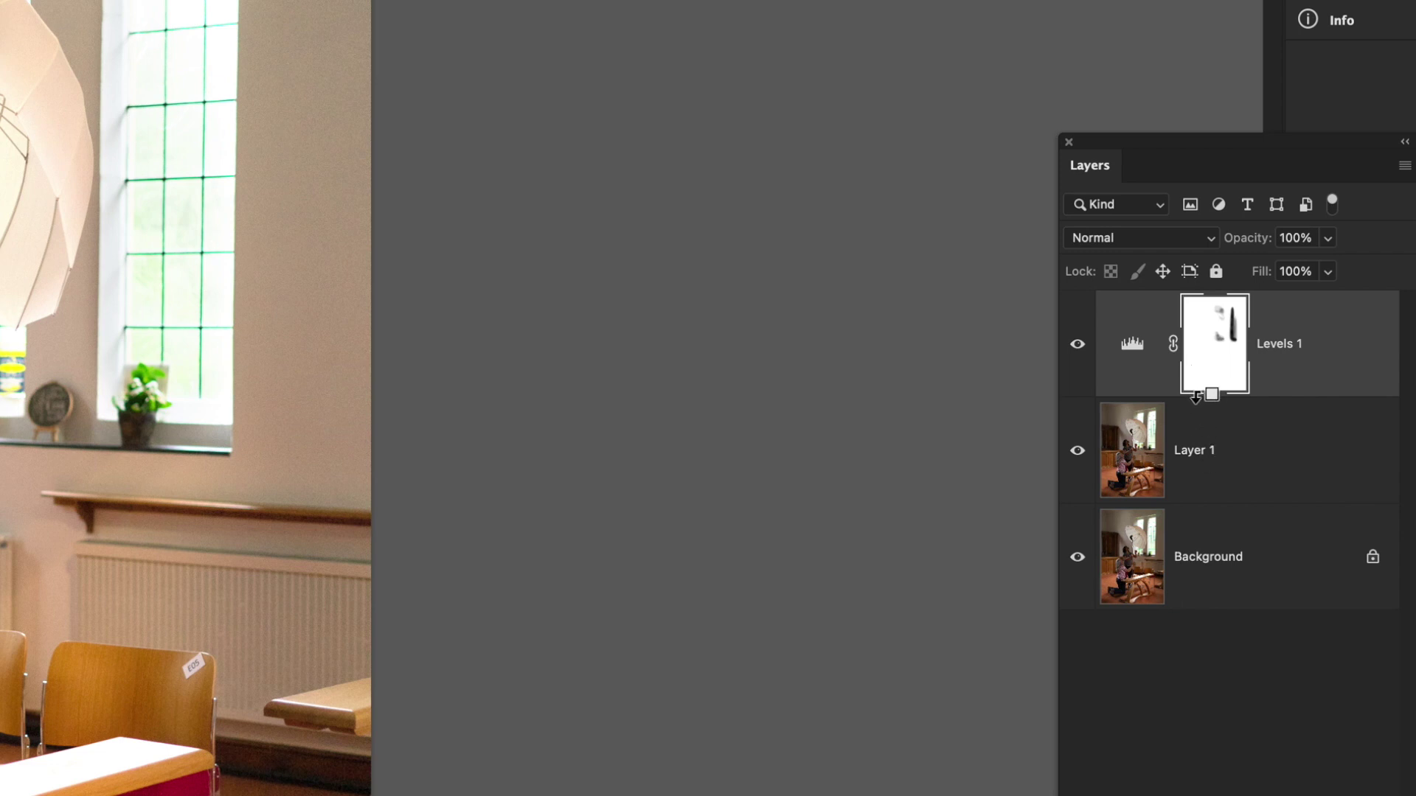
pyautogui.click(1195, 402)
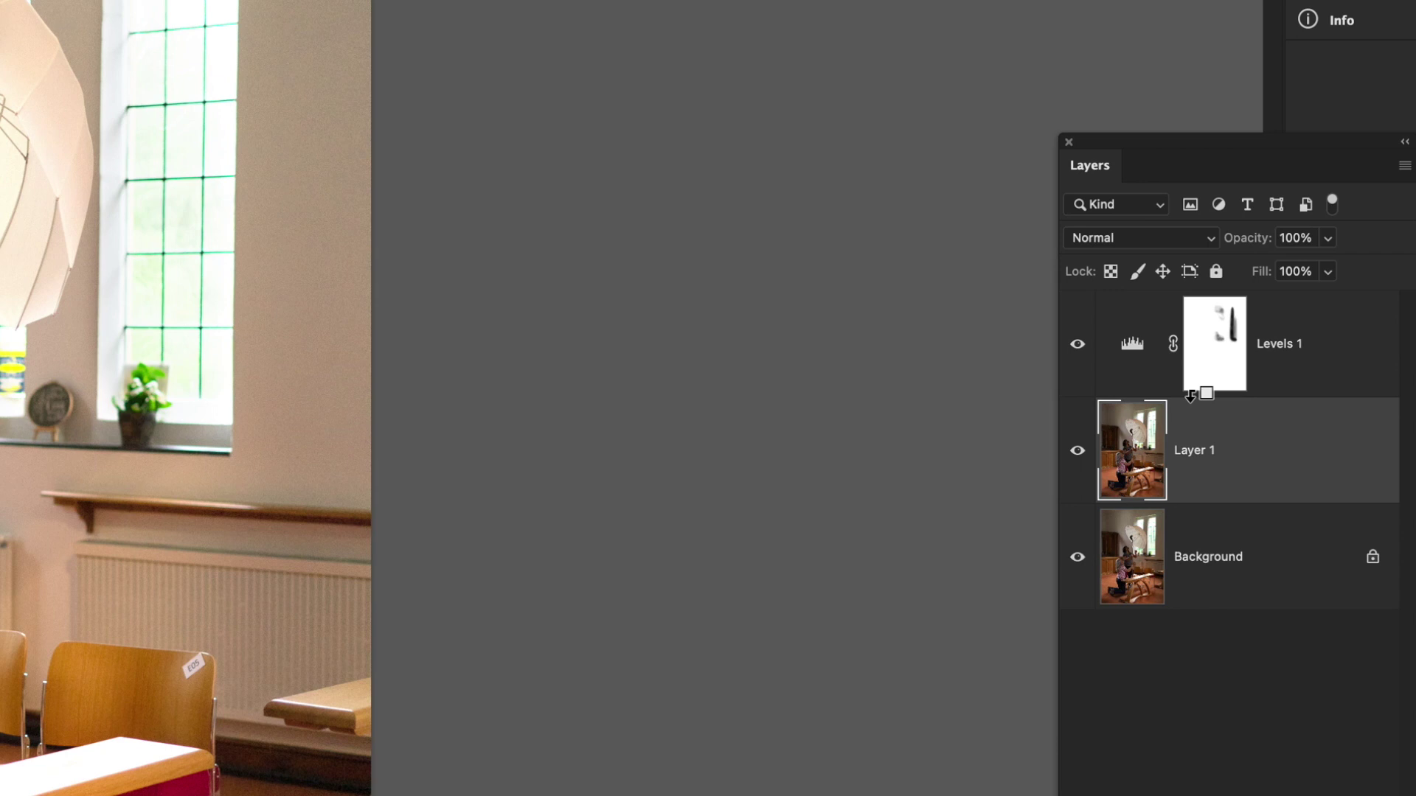
pyautogui.keyDown('alt'); pyautogui.click(1190, 396); pyautogui.keyUp('alt')
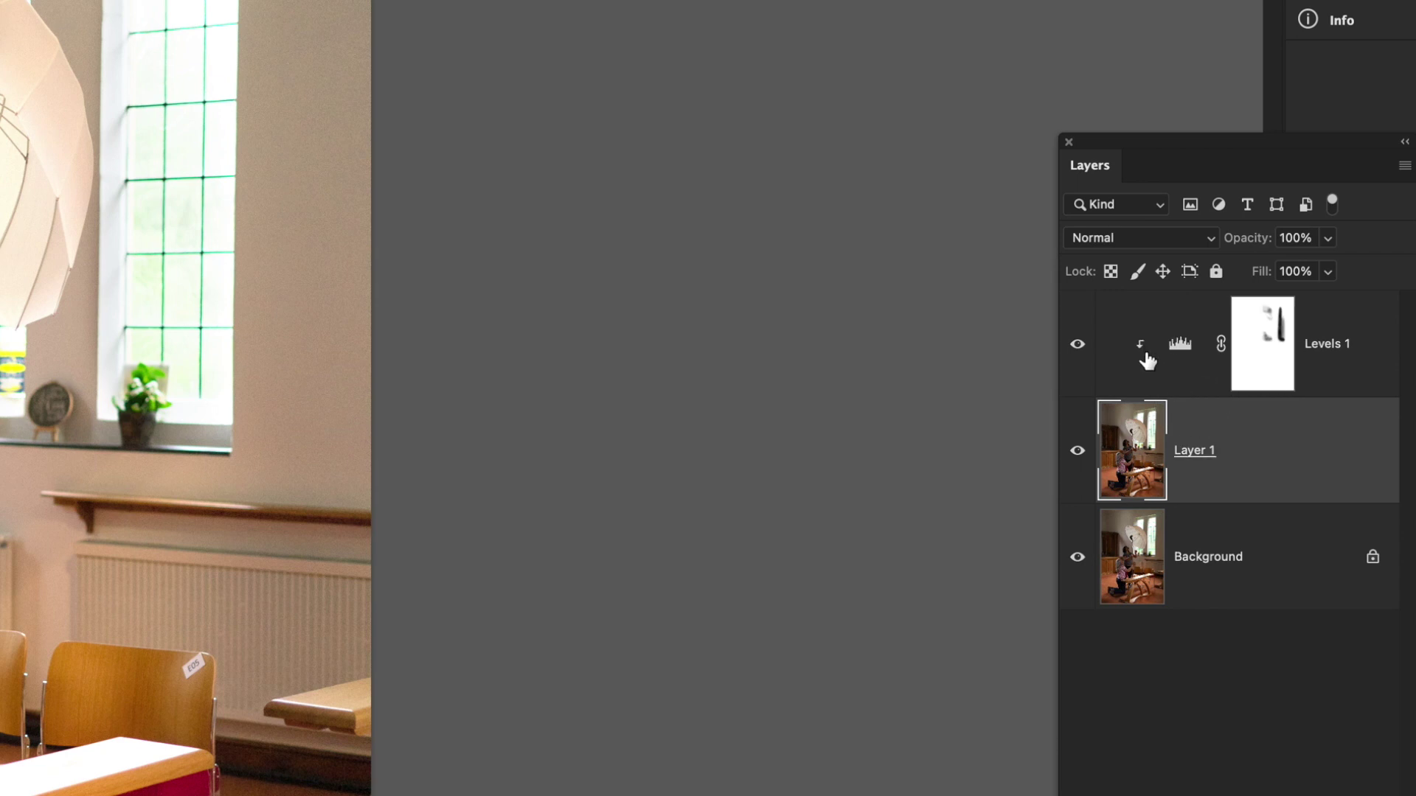